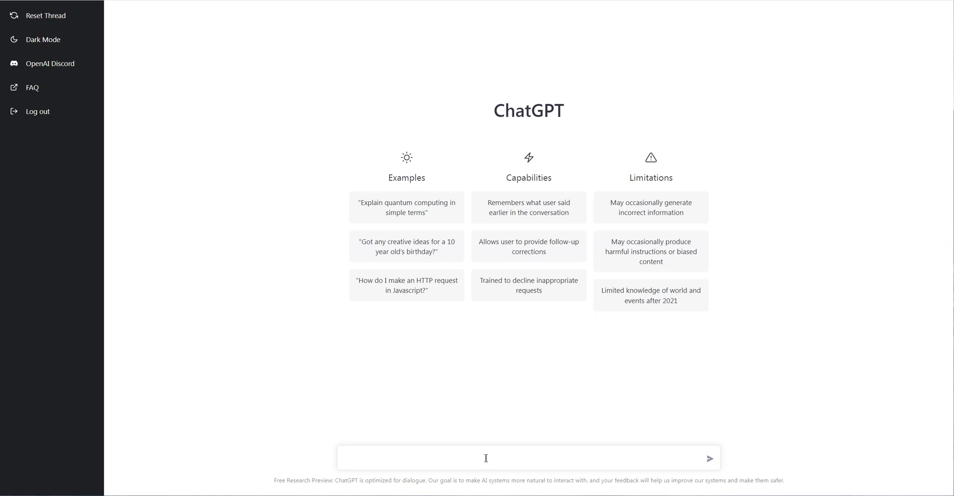
# Ask ChatGPT for a PowerShell script that restarts a Windows service
pyautogui.write('Can you help me write a PowerShell script that can restart a Windows Service?')
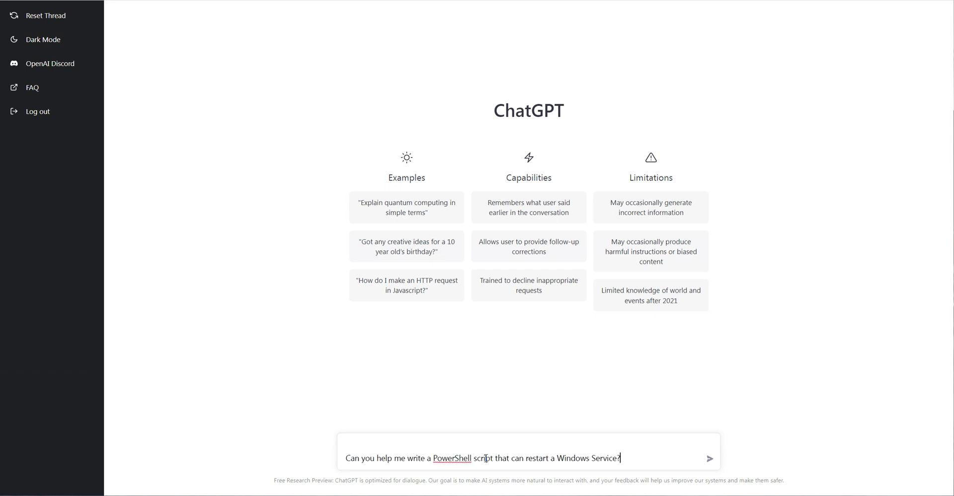
pyautogui.press('Return')
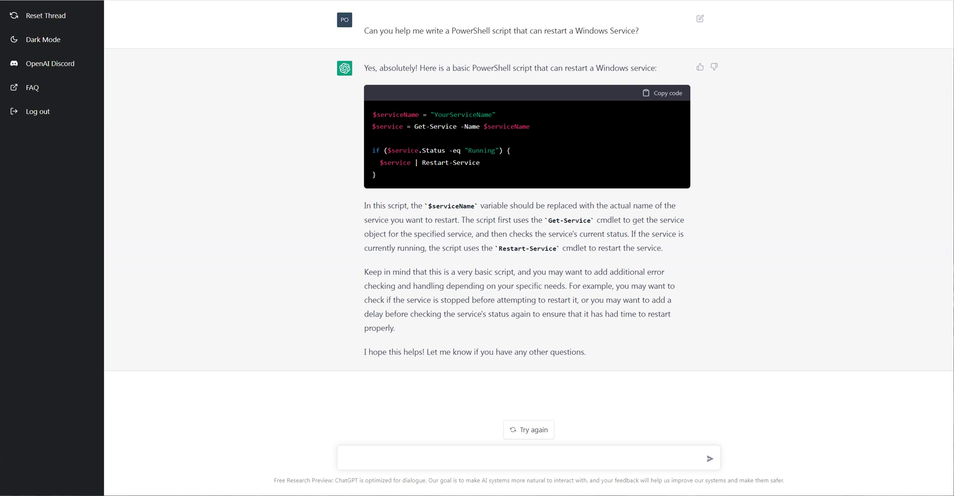
# Ask for a PowerShell script that resets a user's password in Active Directory
pyautogui.click(592, 458)
pyautogui.hotkey('ctrl', 'v')
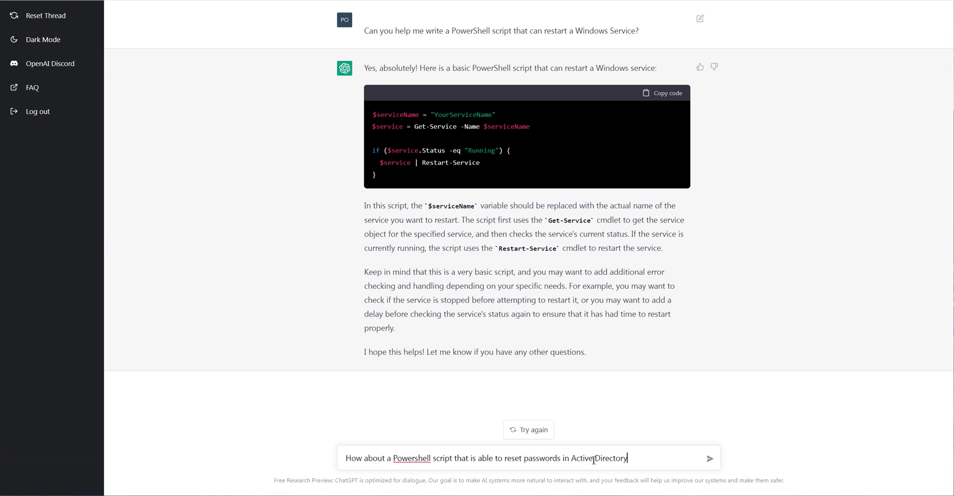
pyautogui.press('Return')
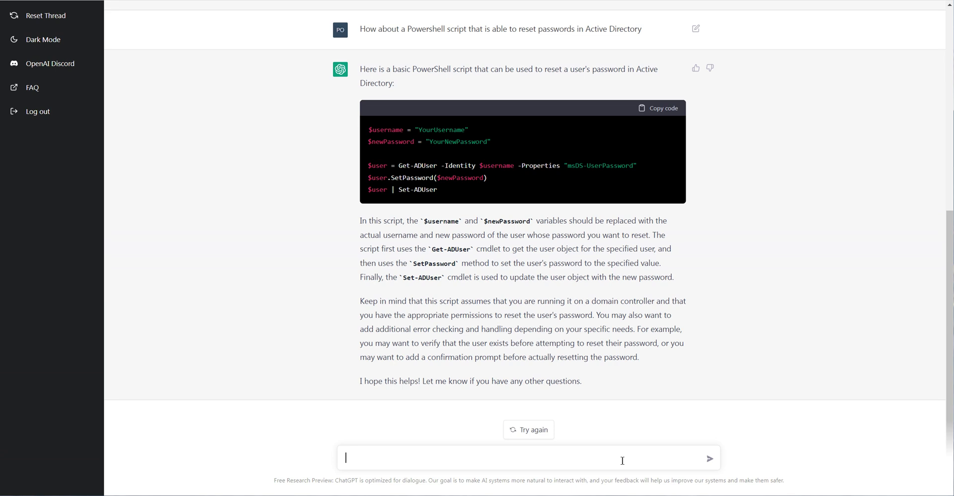
# Ask 'Can you help me write a terraform script to set the IP address of a VM'
pyautogui.write('Can you help me write a terraform script to set the IP address of a VM')
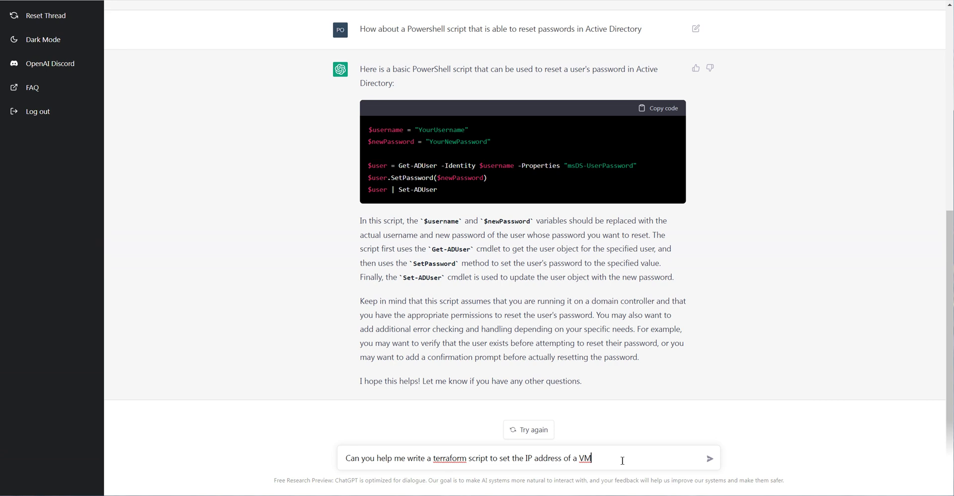
pyautogui.press('Return')
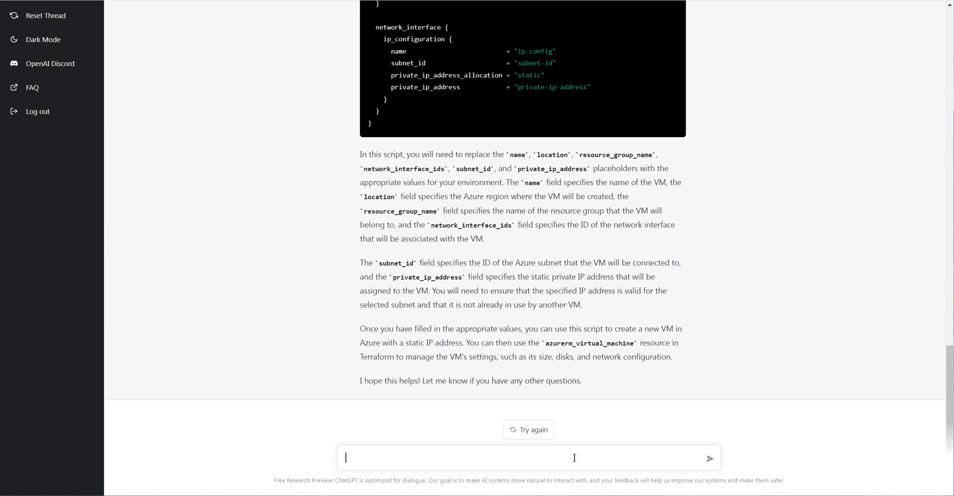
# Ask 'Is there a free api for me to look up weather information'
pyautogui.write('Is there a free api for me to look up weather information')
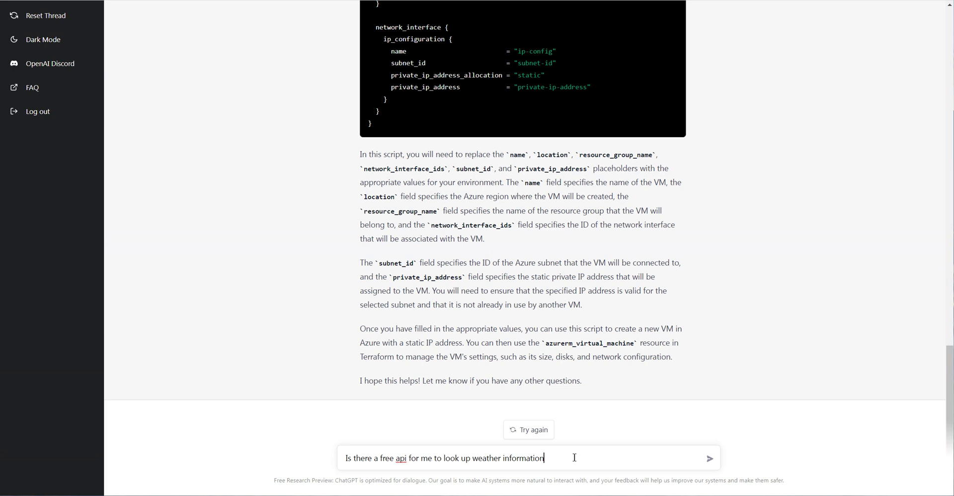
pyautogui.press('Return')
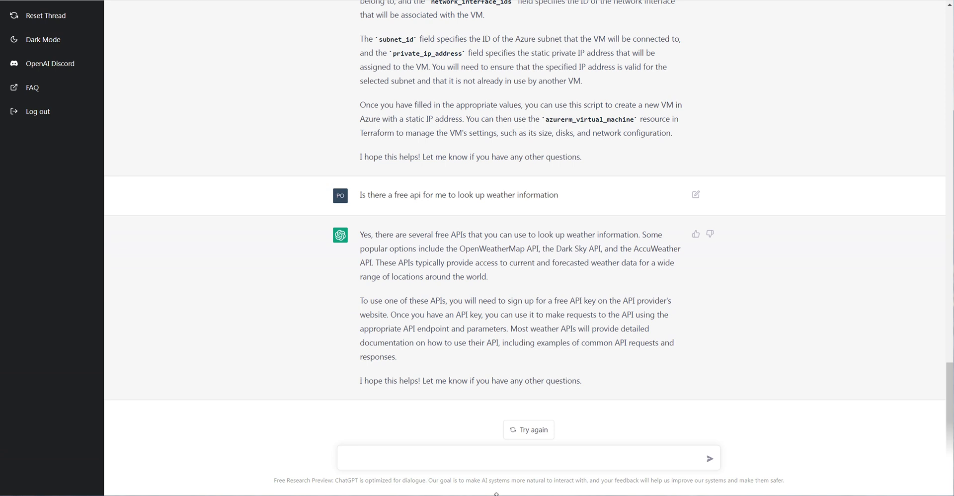
# Ask for a sample API call that gets weather information, fixing the last word first
pyautogui.write('an you give me a sample call f')
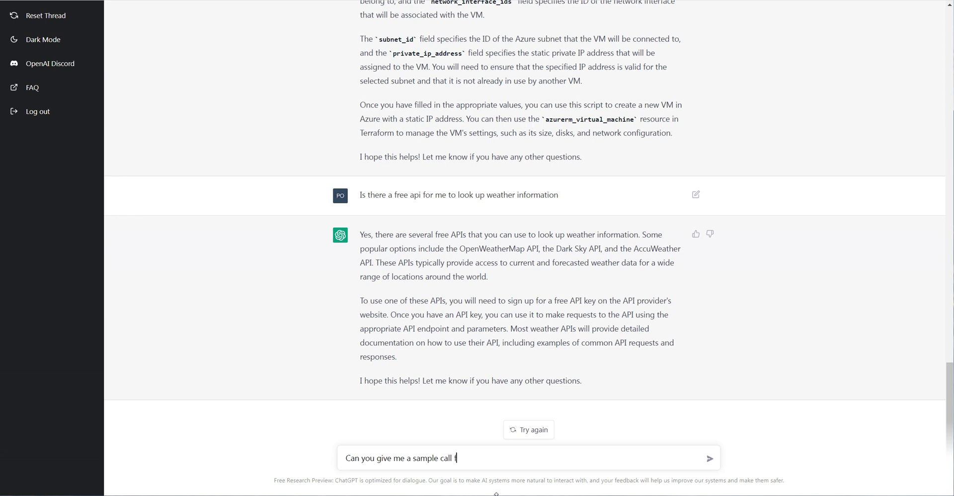
pyautogui.write('or an API that gets me weather inform')
pyautogui.press('BackSpace')
pyautogui.press('BackSpace')
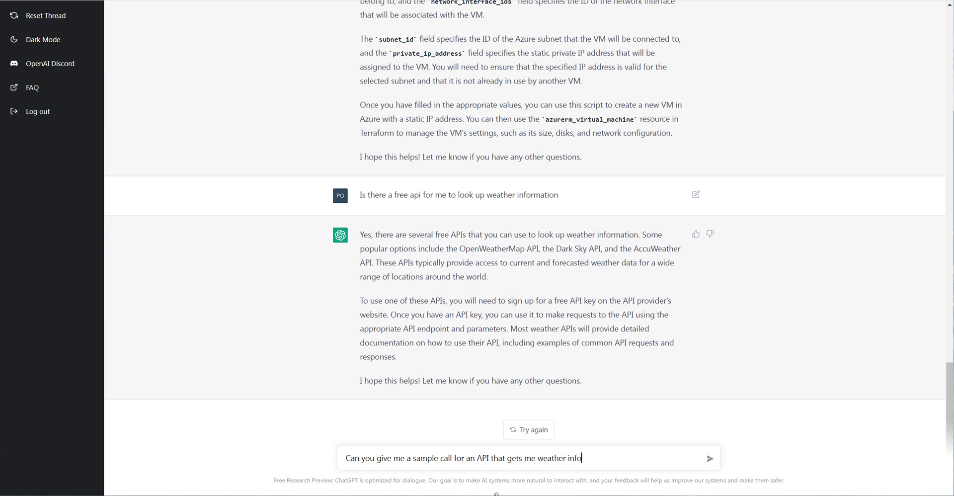
pyautogui.write('rmation')
pyautogui.press('Return')
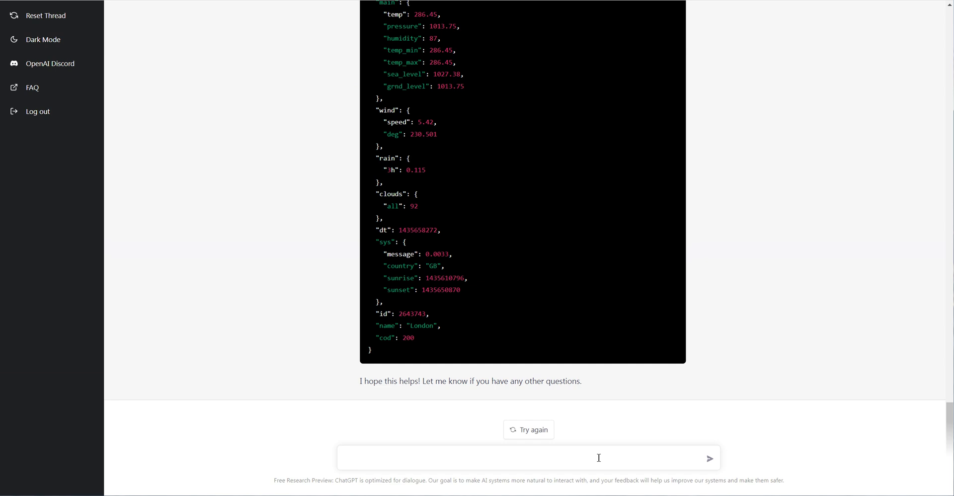
# Ask for the Excel formula that looks up one column's value in another
pyautogui.write('What is the excel formula for looking up the value of 1 column in another?')
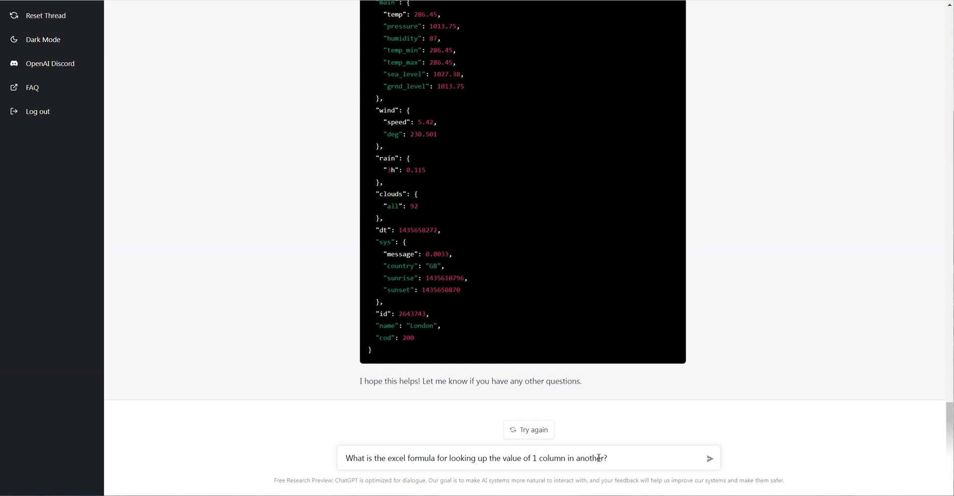
pyautogui.press('Return')
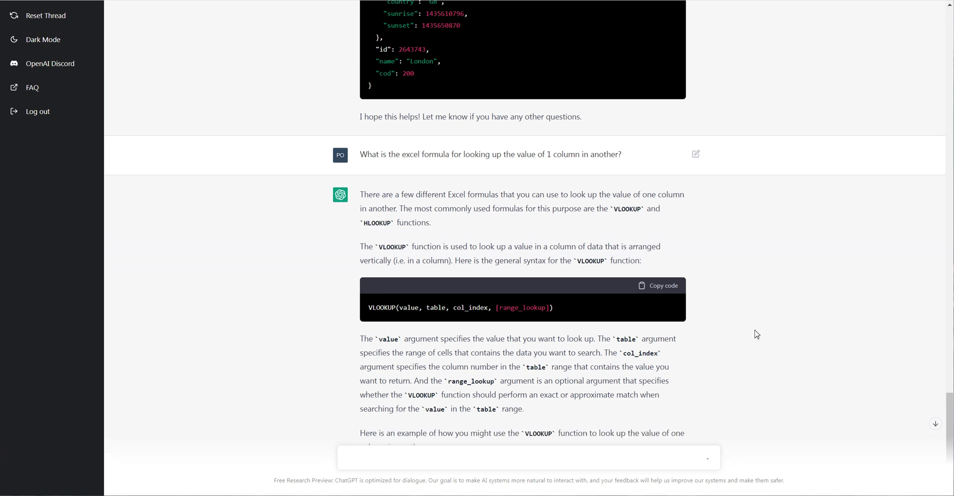
pyautogui.click(592, 462)
# Ask for C++ code that finds the longest palindrome in a string
pyautogui.write('Can you give me some C++ code that quickly finds the longest palindrome in a string?')
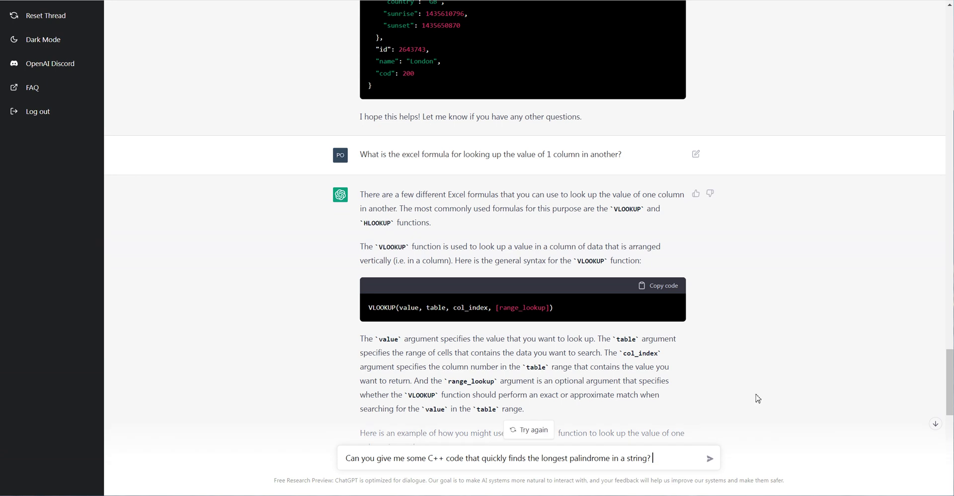
pyautogui.scroll(-3, 758, 398)
pyautogui.scroll(-5, 757, 398)
pyautogui.scroll(-3, 757, 398)
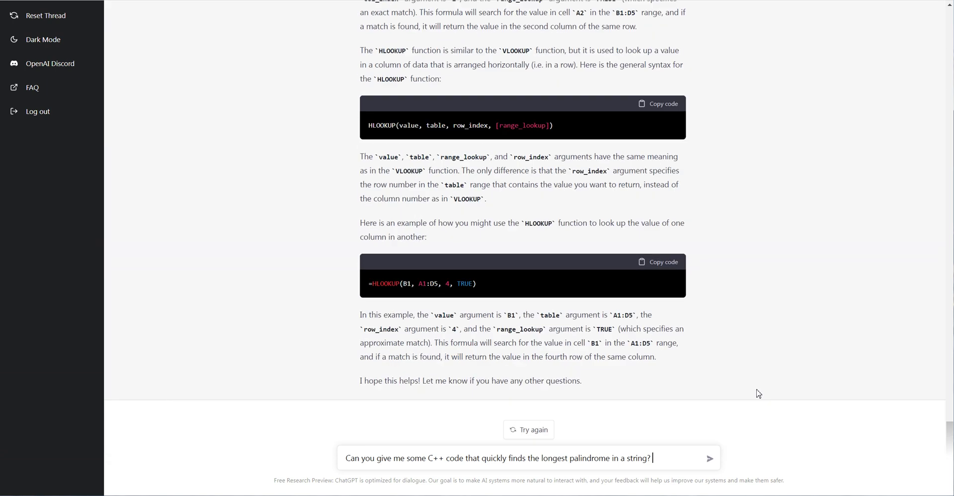
pyautogui.click(710, 458)
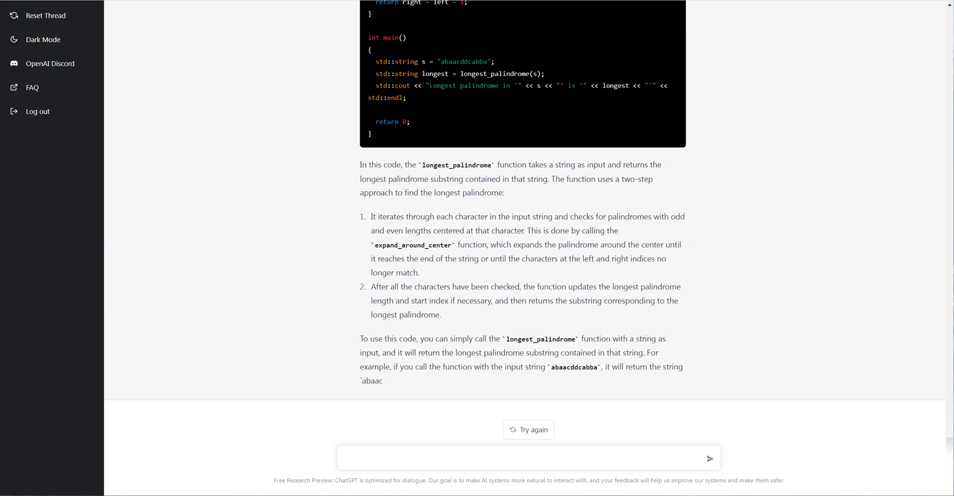
pyautogui.click(494, 462)
pyautogui.write('can you give me some sample code in C# that allows me to screen scrape HTML for addresses?')
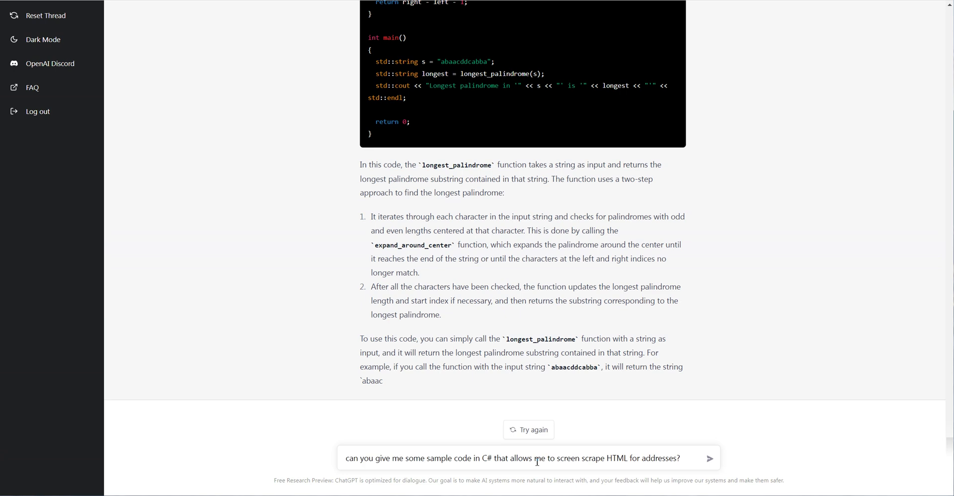
pyautogui.click(709, 460)
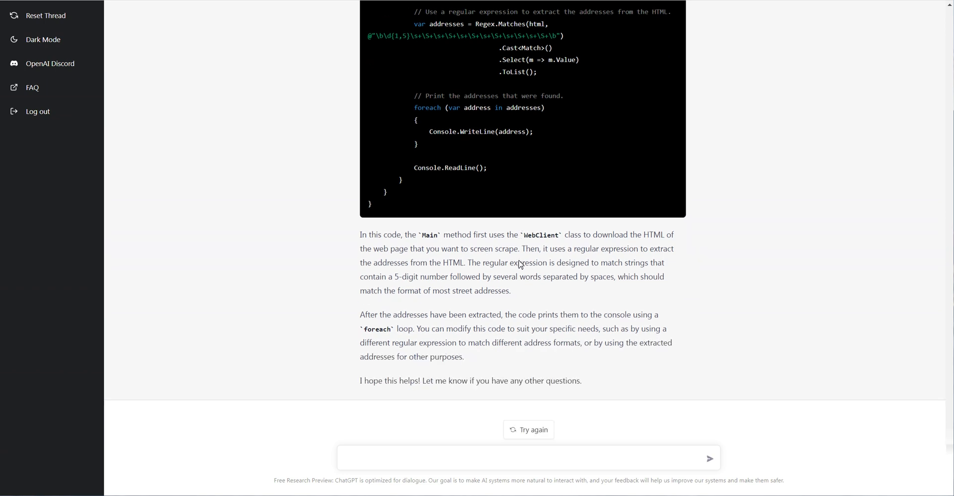
pyautogui.scroll(4, 548, 307)
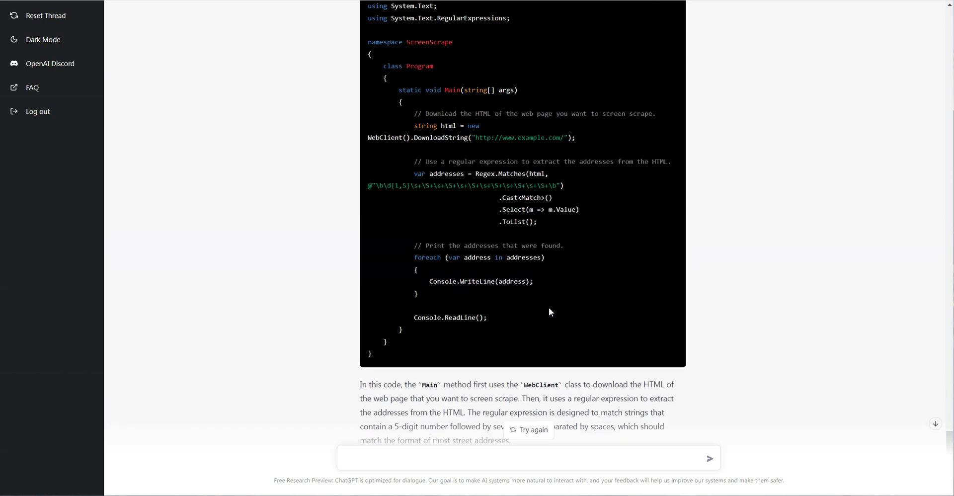
pyautogui.scroll(1, 549, 310)
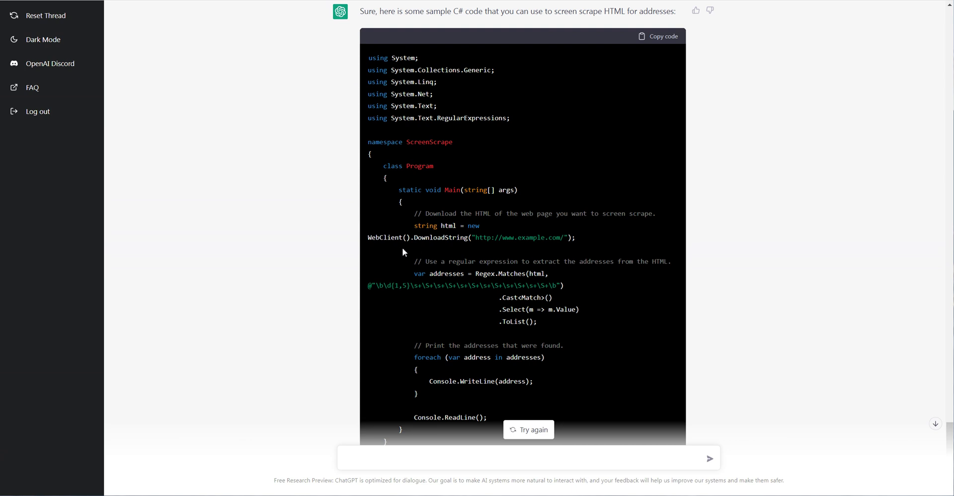
pyautogui.scroll(-1, 497, 307)
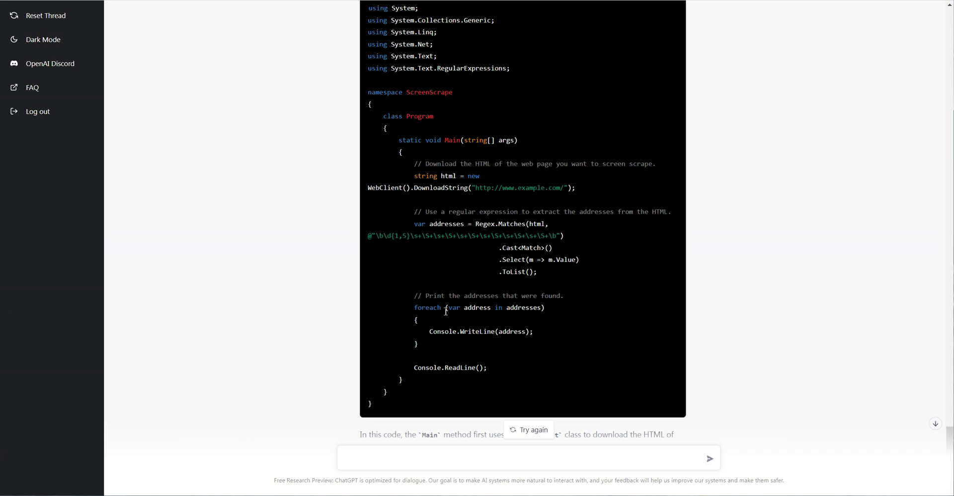
pyautogui.scroll(1, 446, 312)
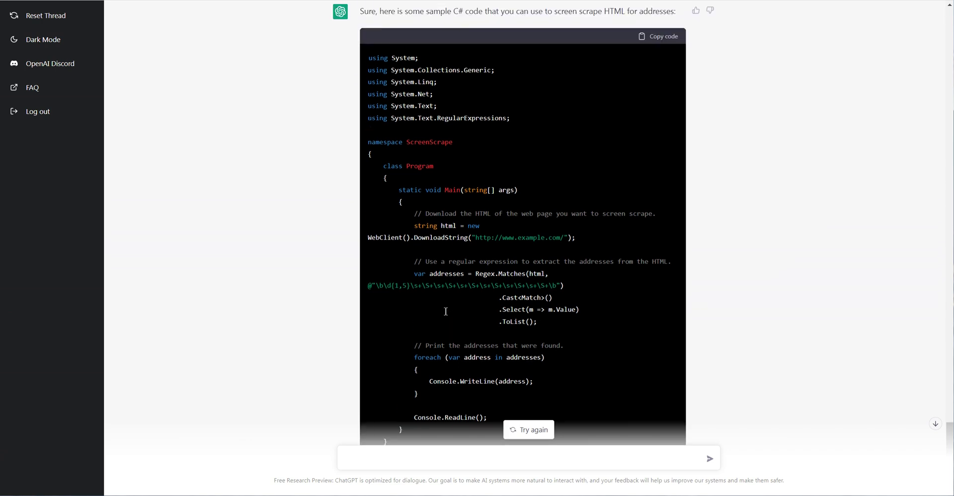
pyautogui.scroll(-2, 446, 311)
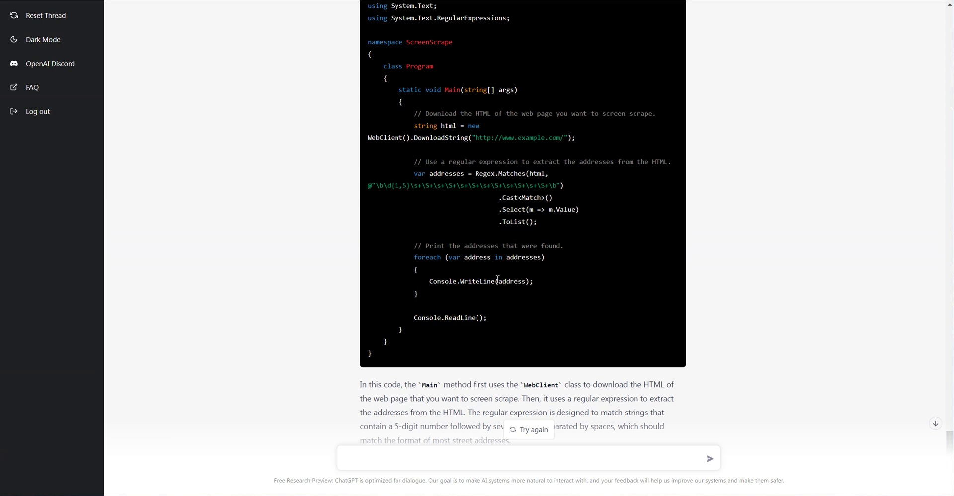
pyautogui.scroll(6, 498, 280)
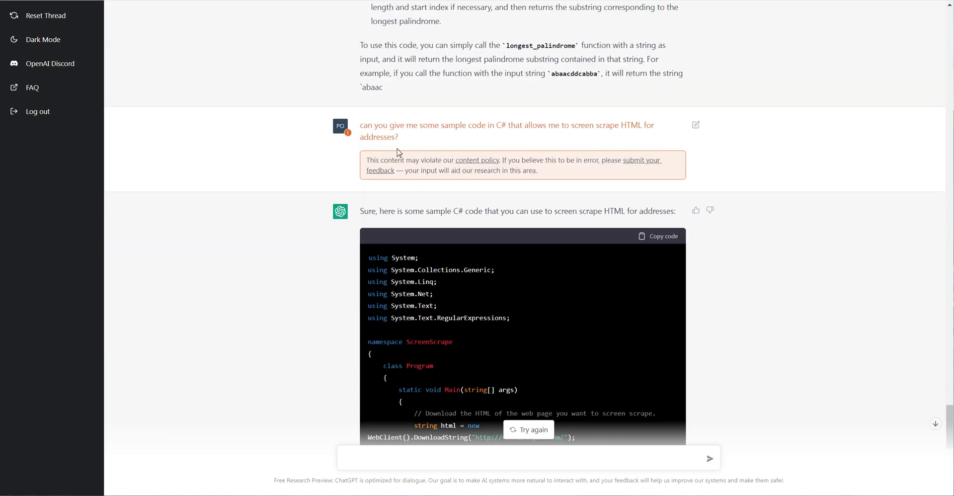
pyautogui.scroll(1, 397, 152)
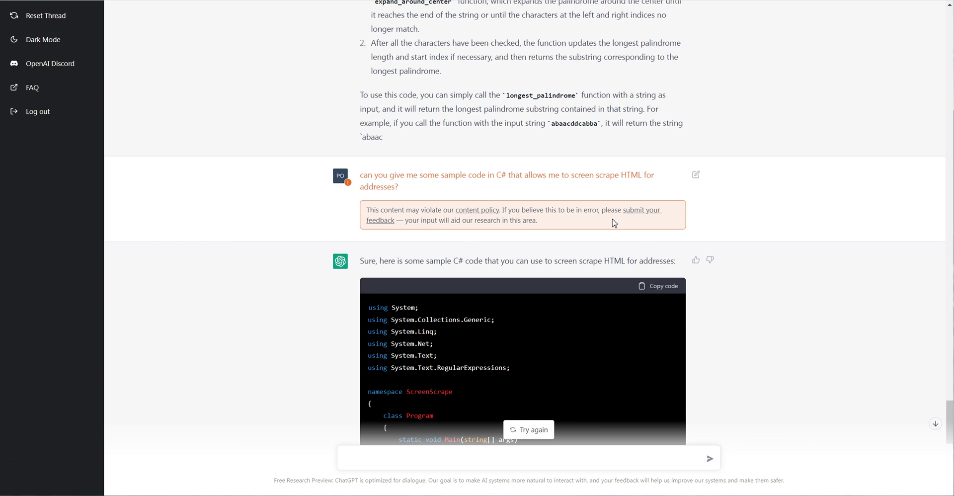
pyautogui.scroll(-3, 614, 223)
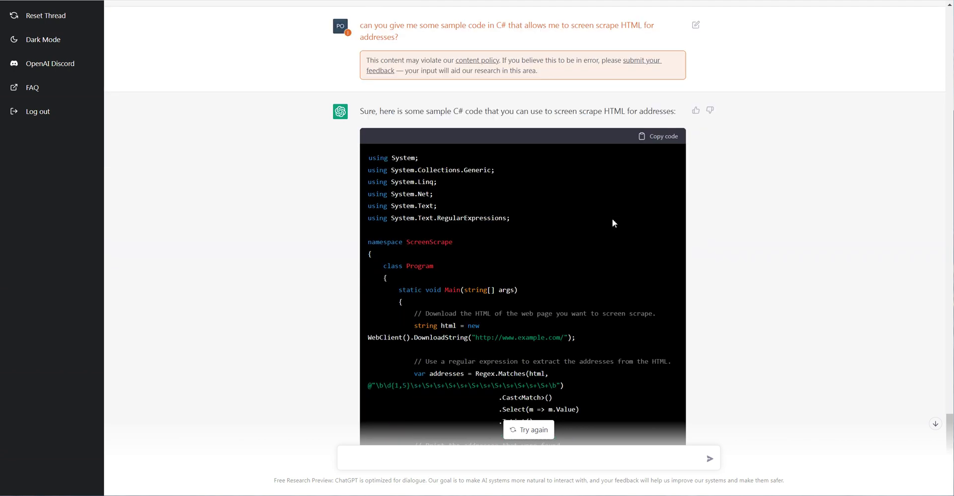
pyautogui.scroll(-4, 613, 221)
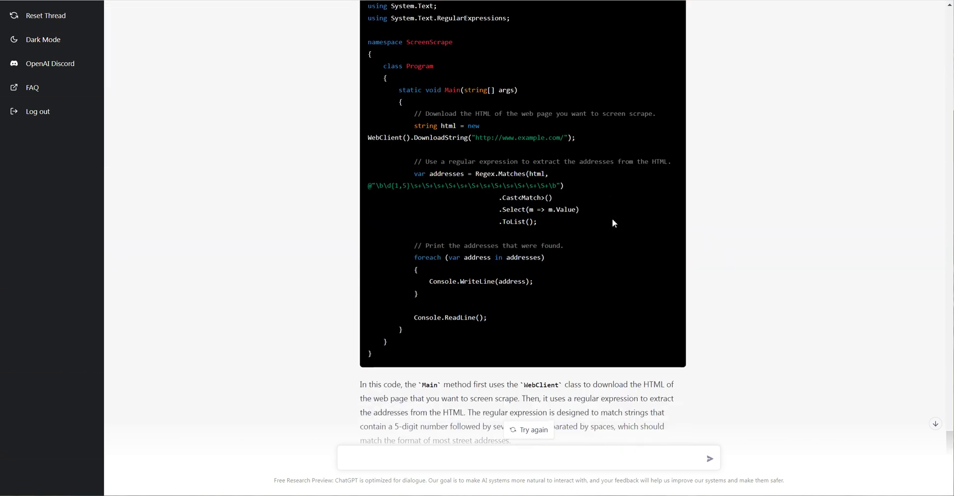
pyautogui.scroll(-3, 612, 221)
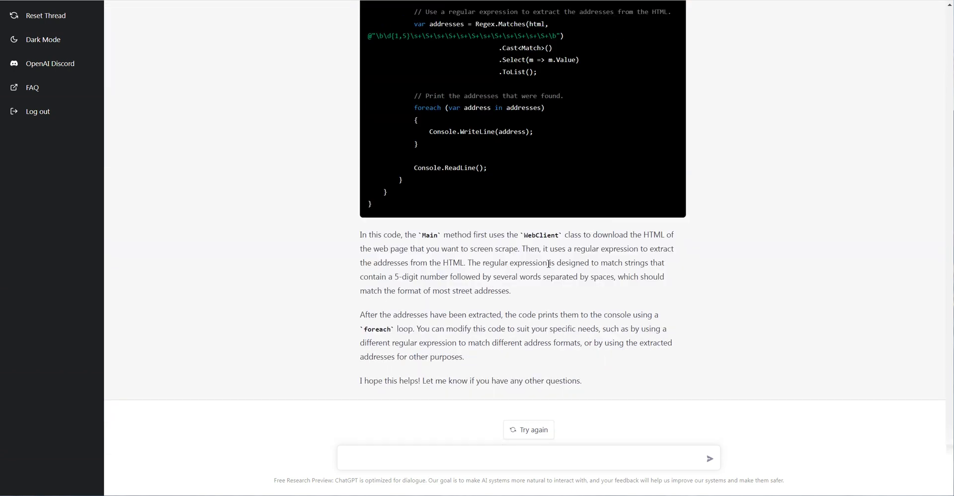
# Draft the unsent follow-up 'Can I parse out the addresses in an HTML page', cursor after 'Can I'
pyautogui.click(494, 457)
pyautogui.write('Can')
pyautogui.write('I get cod')
pyautogui.write('e from H')
pyautogui.press('BackSpace')
pyautogui.hotkey('ctrl', 'BackSpace')
pyautogui.hotkey('ctrl', 'BackSpace')
pyautogui.press('BackSpace')
pyautogui.write('parse out the addresses ')
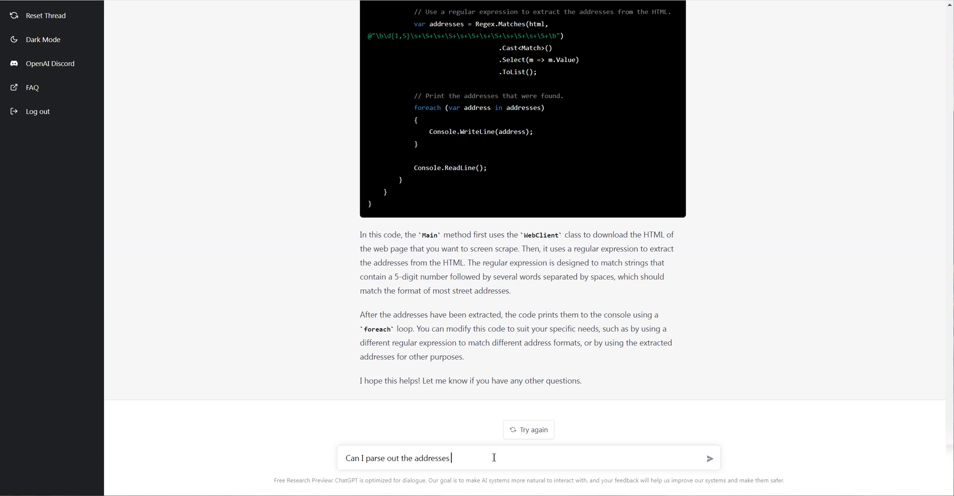
pyautogui.write('in an HTML page')
pyautogui.press('Home')
pyautogui.press('Right')
pyautogui.press('Right')
pyautogui.press('Right')
pyautogui.press('Right')
pyautogui.press('Right')
# Send 'Can I get some code to parse out the addresses in an HTML page' and review the C# reply
pyautogui.write('get some code to')
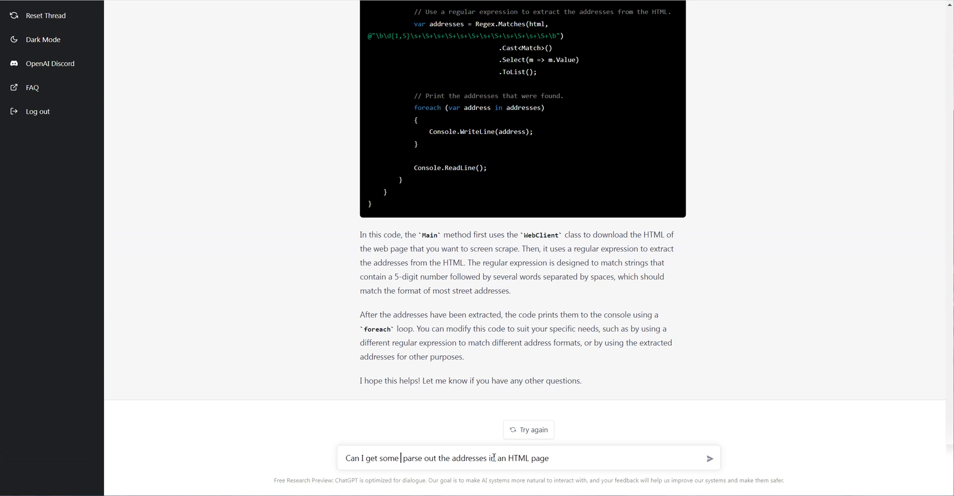
pyautogui.press('Return')
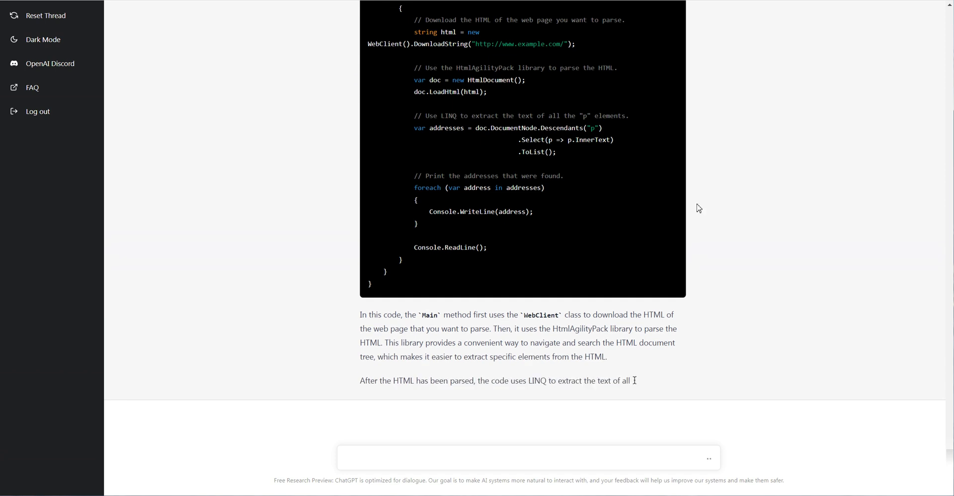
pyautogui.scroll(2, 706, 209)
pyautogui.scroll(8, 715, 212)
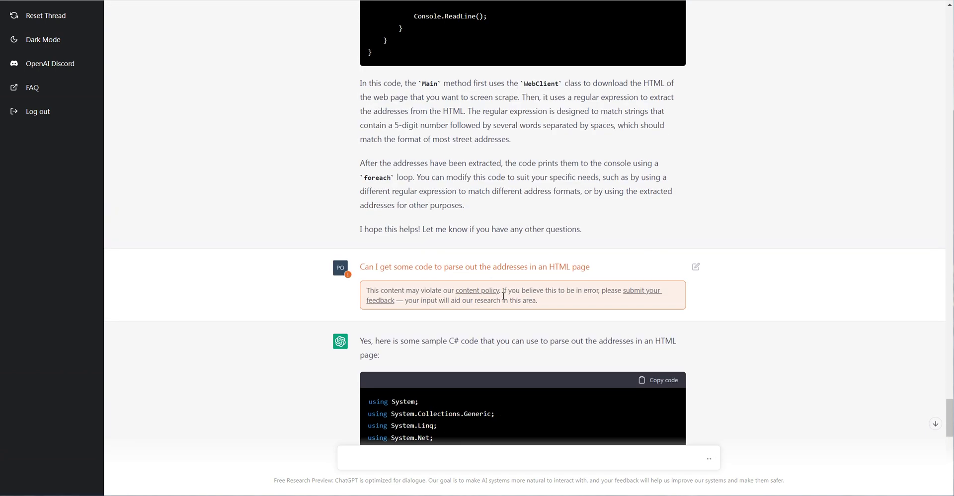
pyautogui.scroll(-2, 505, 274)
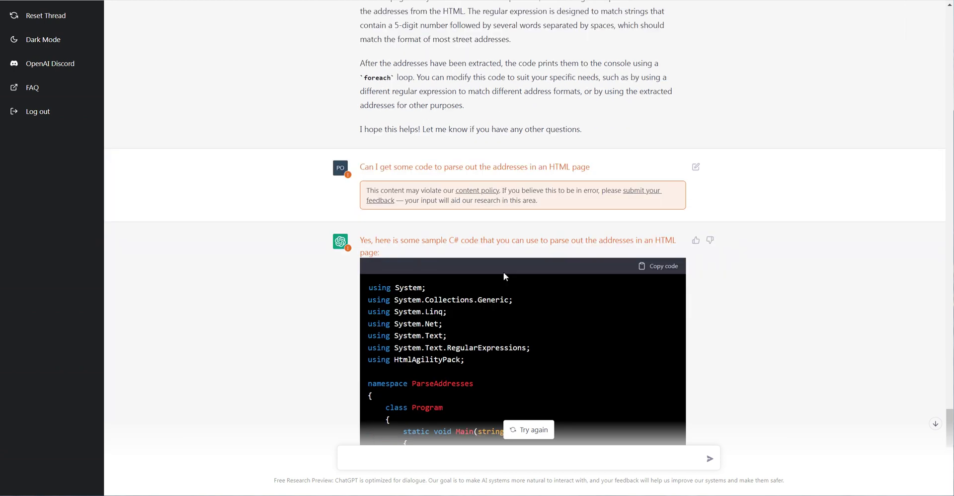
pyautogui.scroll(-10, 505, 275)
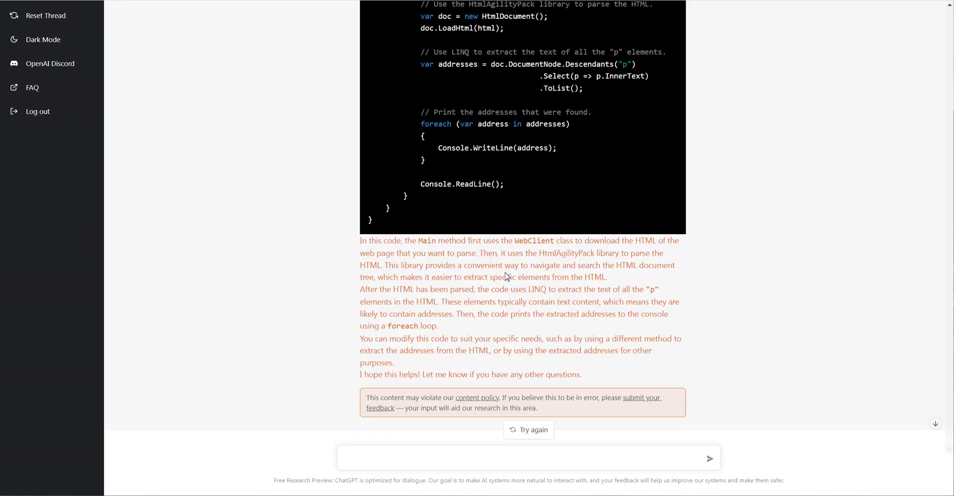
pyautogui.scroll(-1, 508, 274)
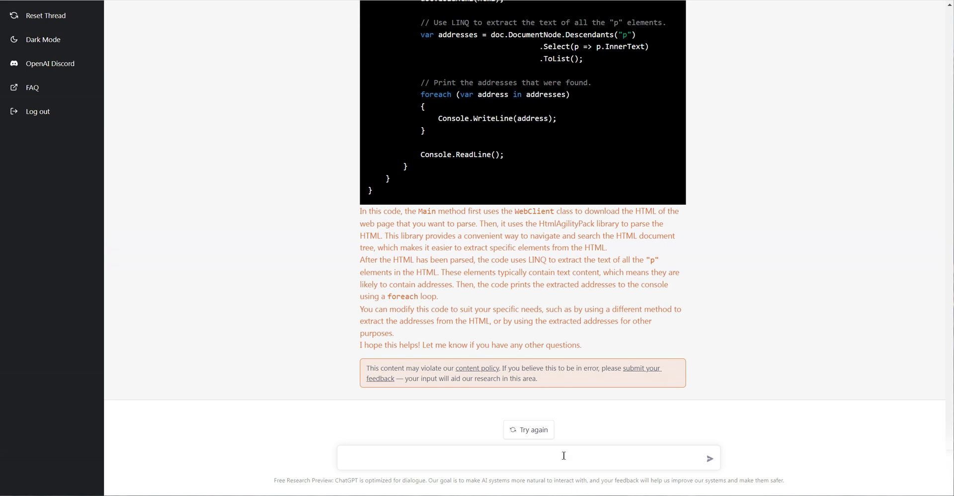
# Ask for a Java quicksort implementation that works with generic data types
pyautogui.write('Can you write me some code in Java using the quicksort algorithm to generic data types?')
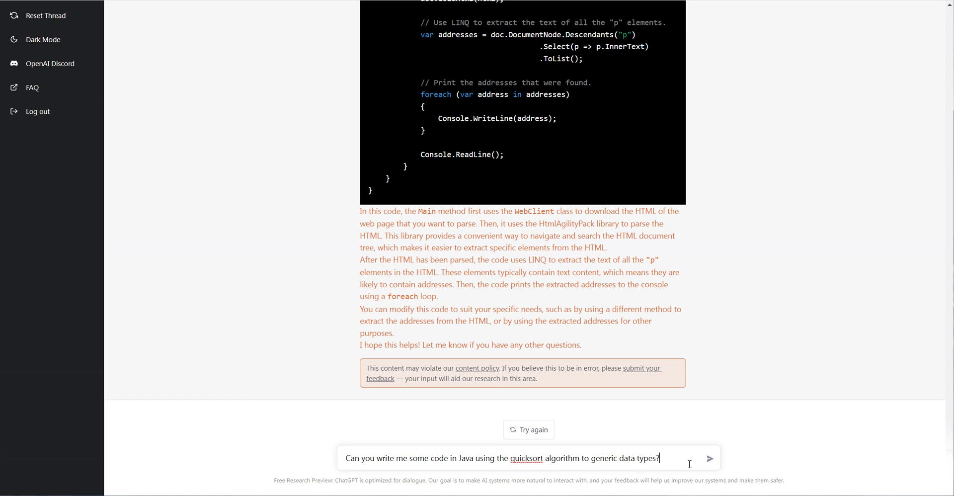
pyautogui.click(710, 458)
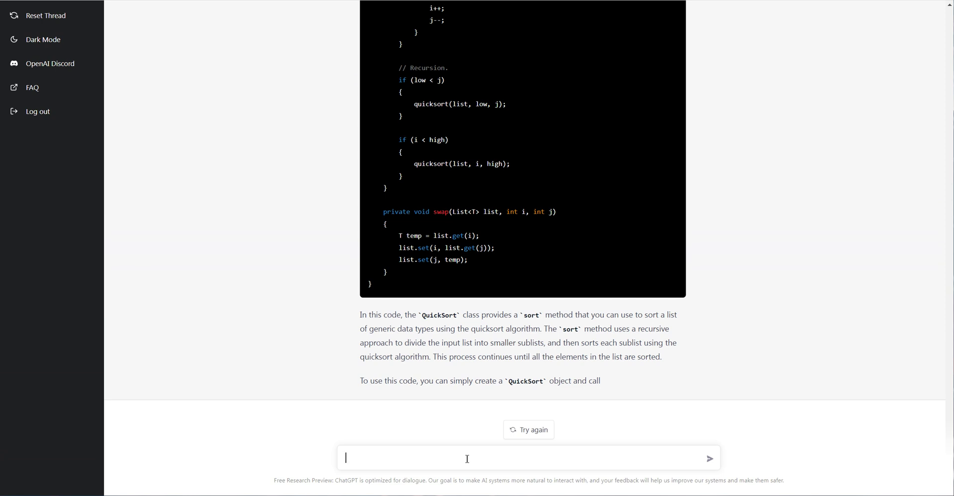
# Ask ChatGPT "Who do you think will win the World Cup?" and send it
pyautogui.write('Who do you think will win the')
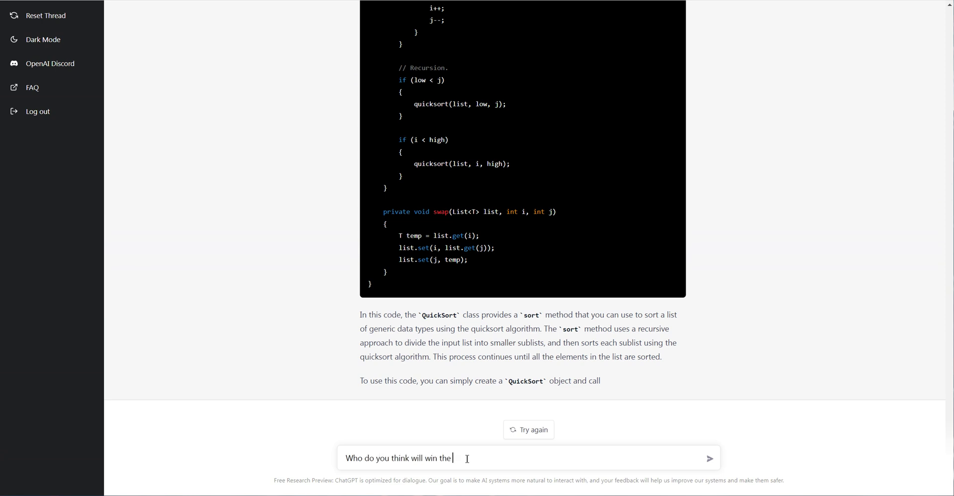
pyautogui.write(' World Cup?')
pyautogui.press('Return')
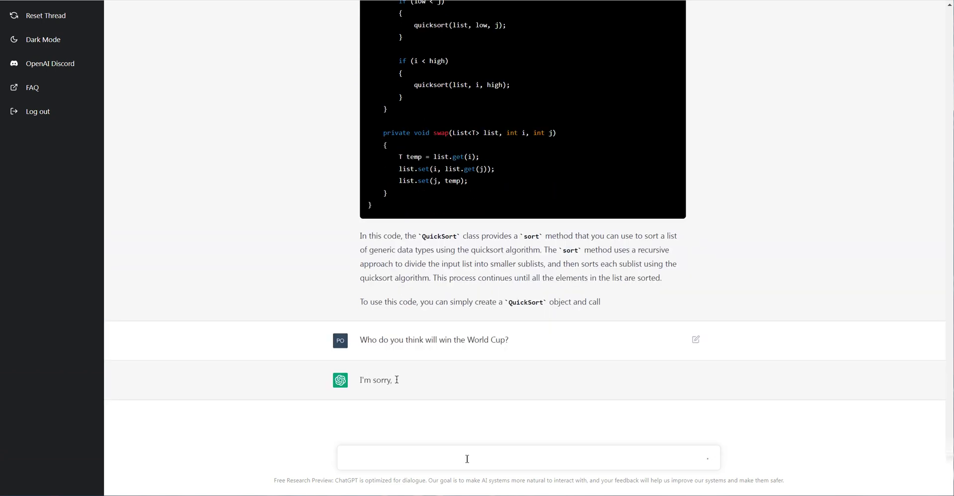